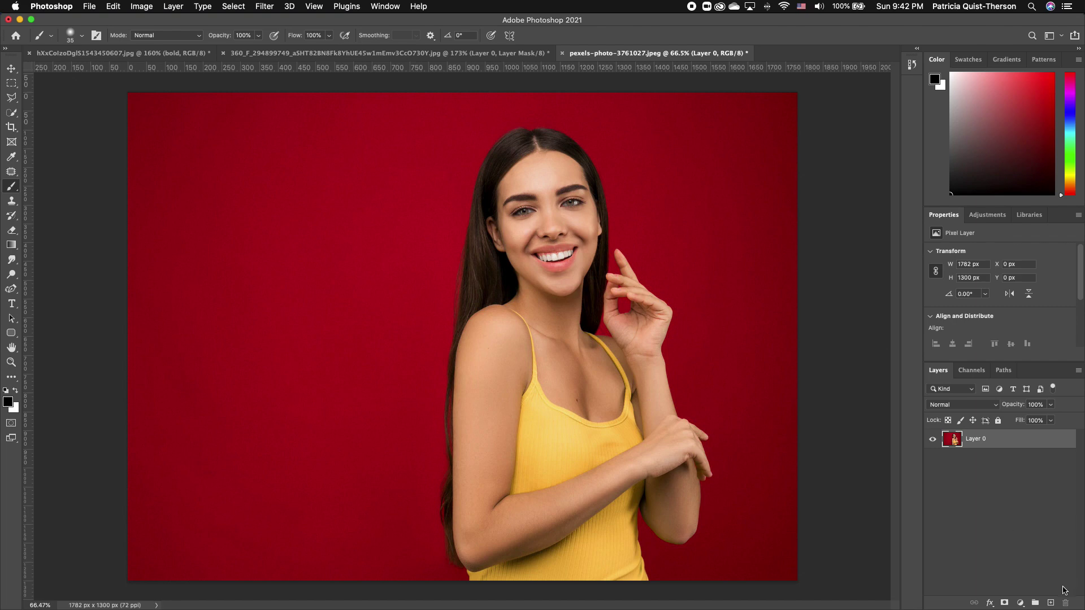
- Add a white Solid Color fill layer and place it beneath Layer 0
left_click(1020, 604)
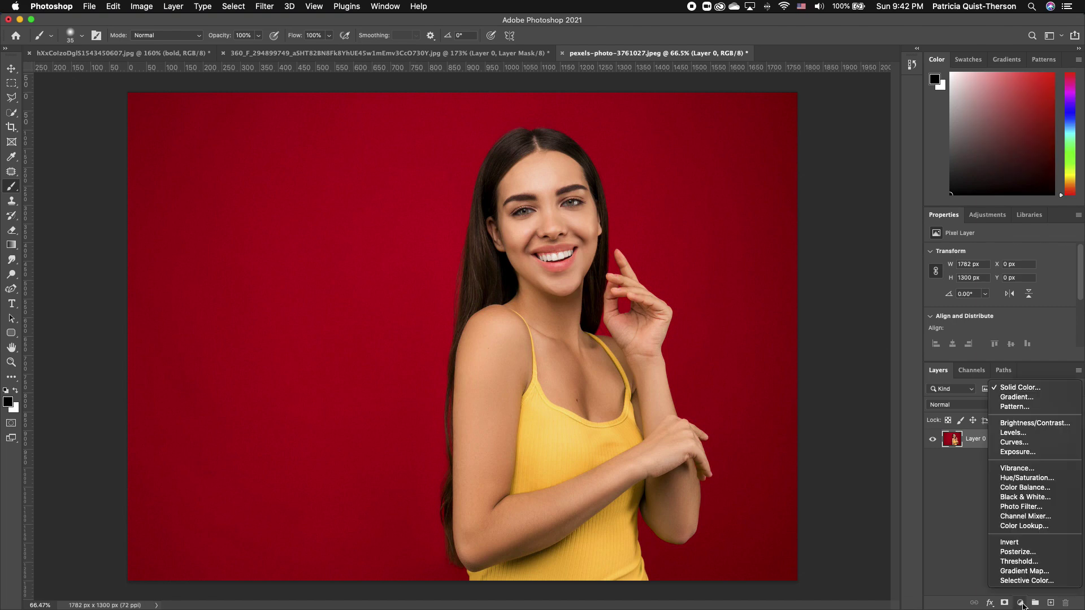
left_click(1029, 392)
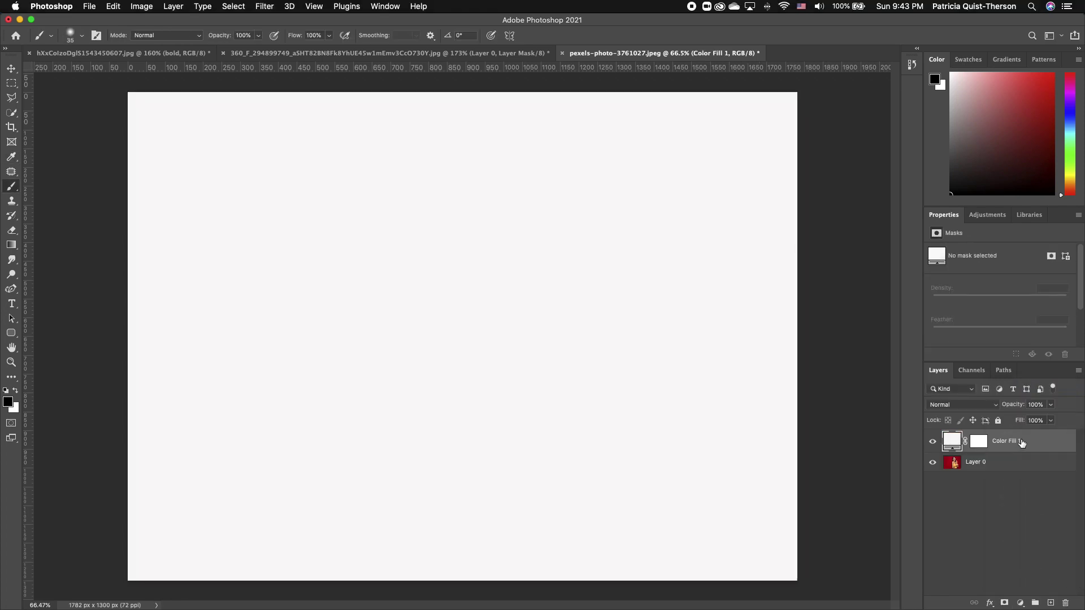
left_click_drag(1024, 442, 1039, 474)
key("v")
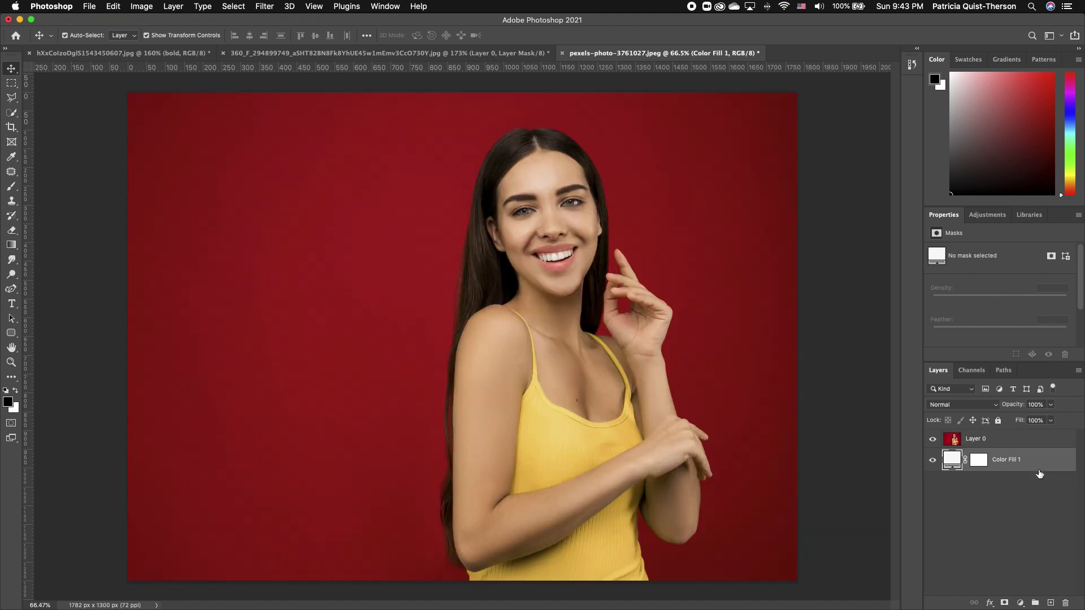
- Duplicate Layer 0 as a hidden backup copy, then reselect the original Layer 0
left_click(1012, 439)
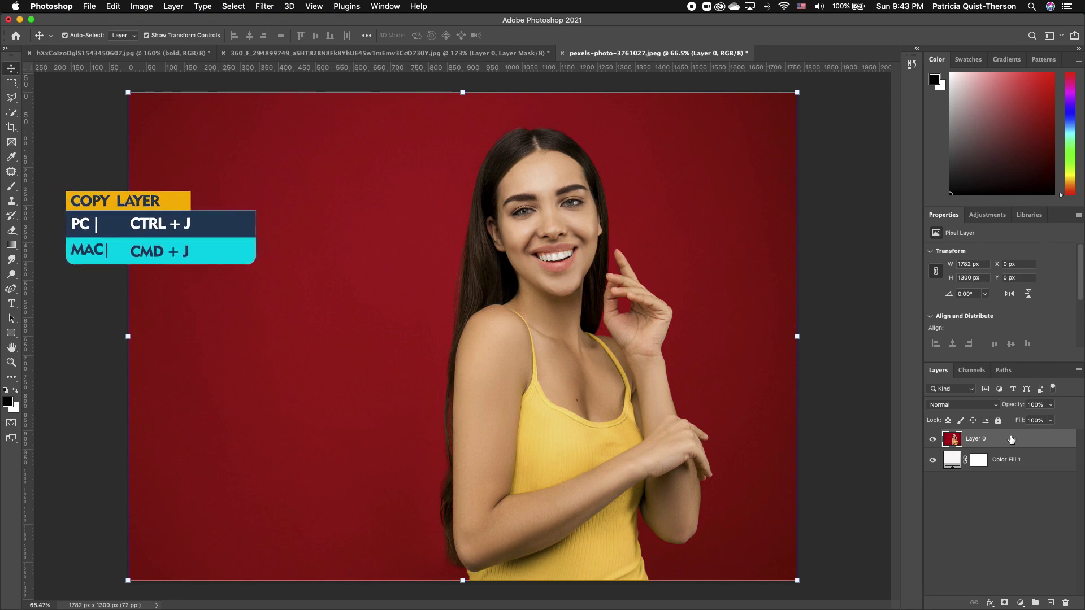
key("super+j")
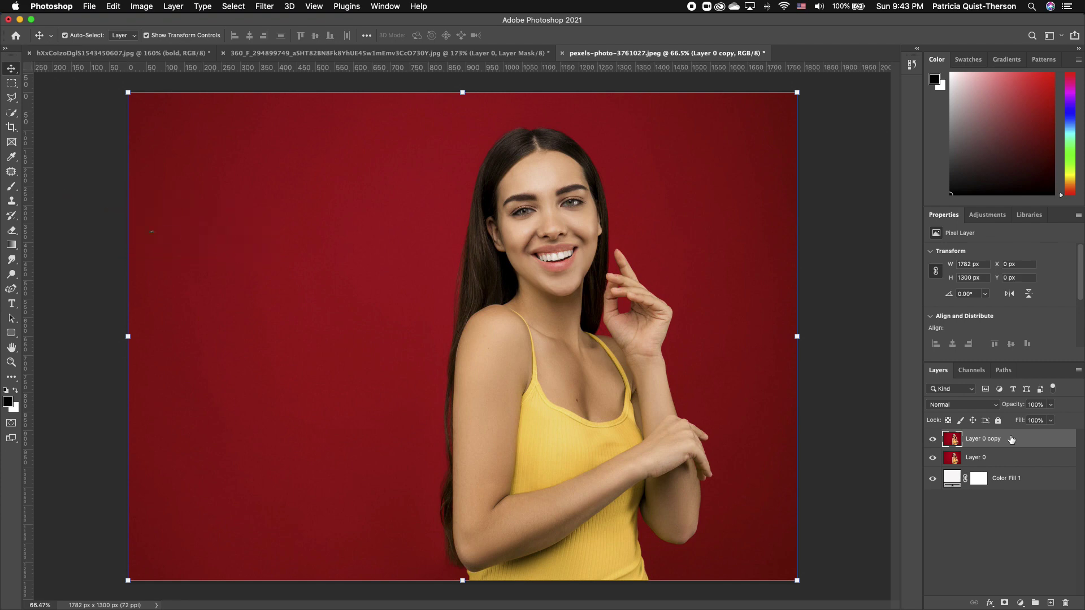
left_click(933, 440)
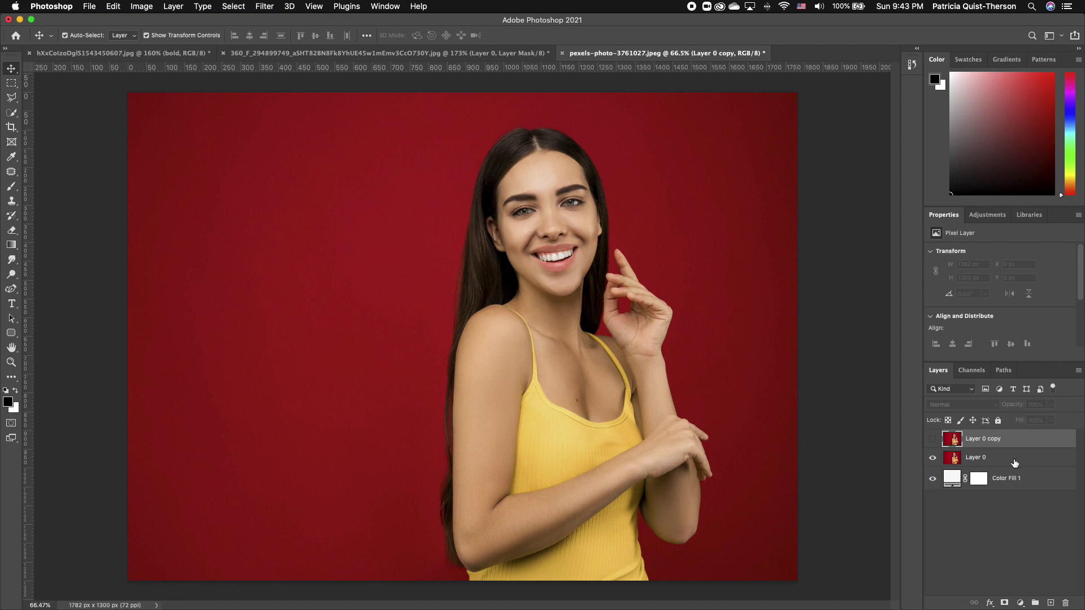
left_click(999, 460)
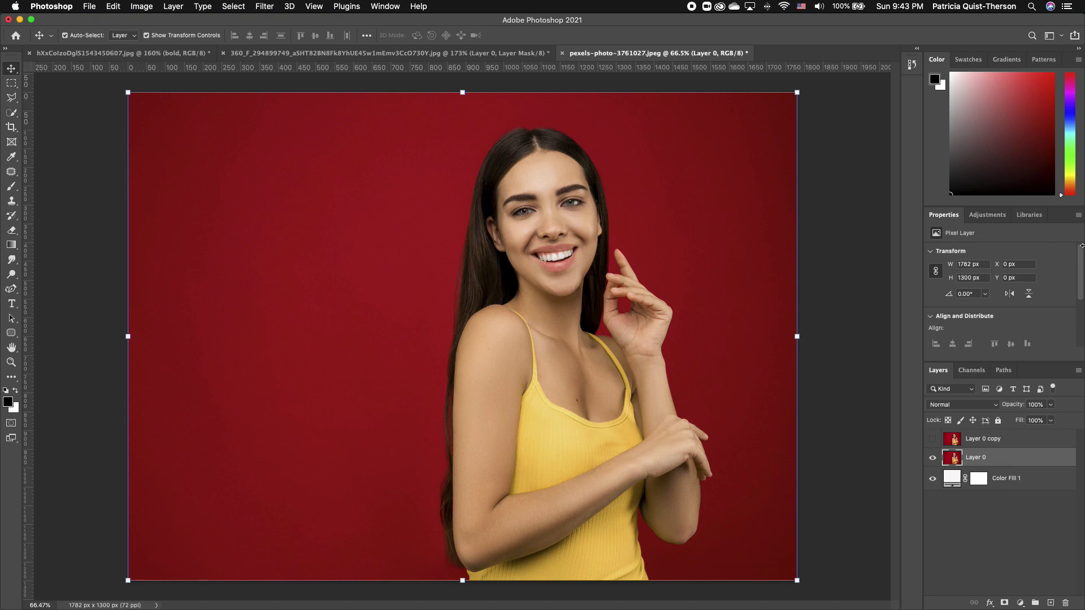
left_click_drag(1083, 261, 1083, 314)
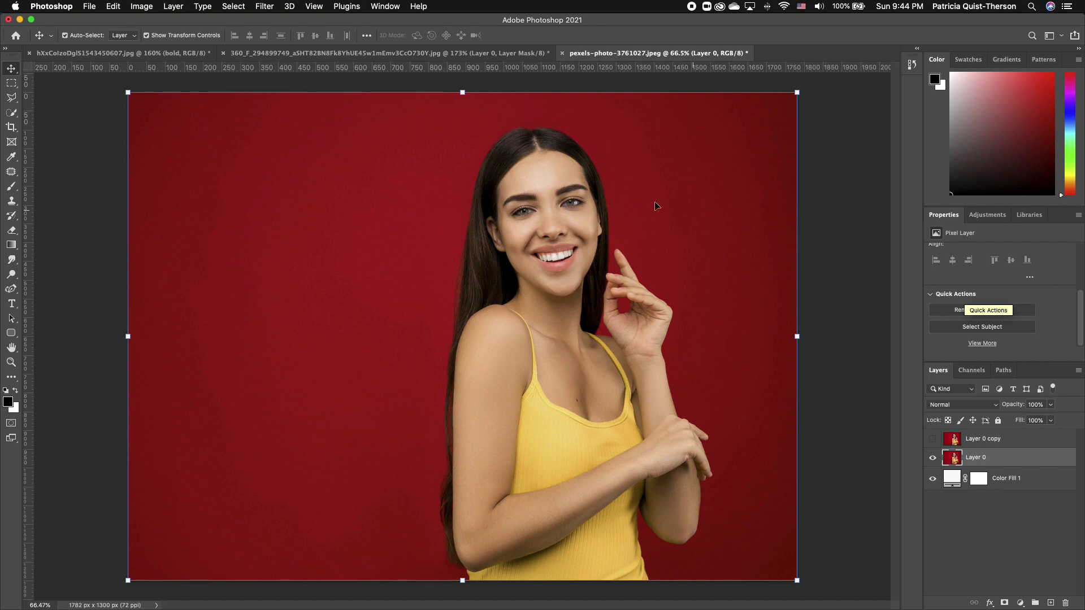
- Mask out the photo's red backdrop with the Remove Background quick action
left_click(11, 113)
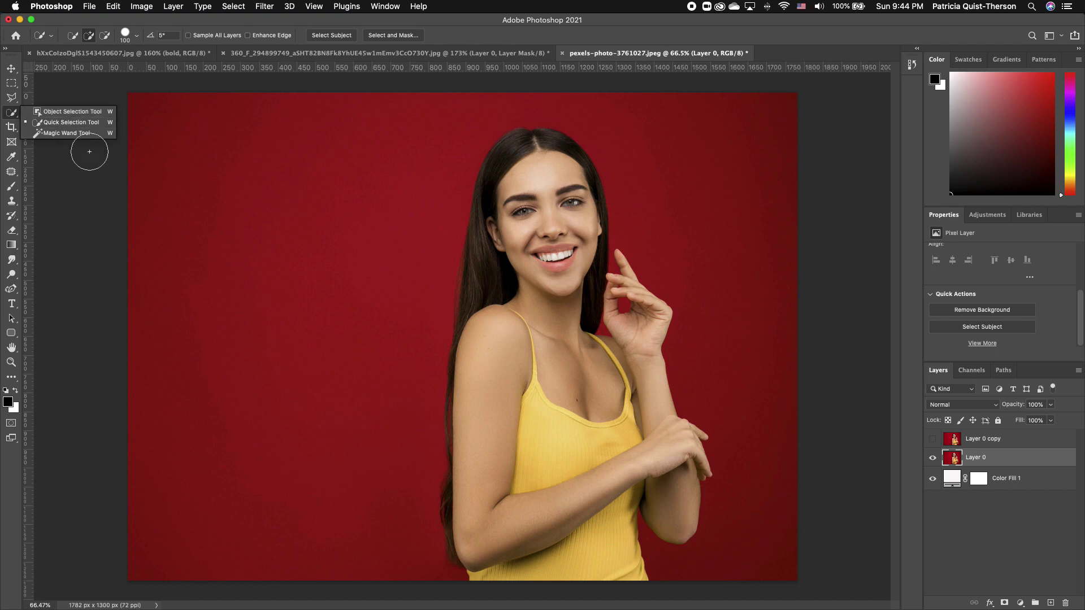
left_click(83, 169)
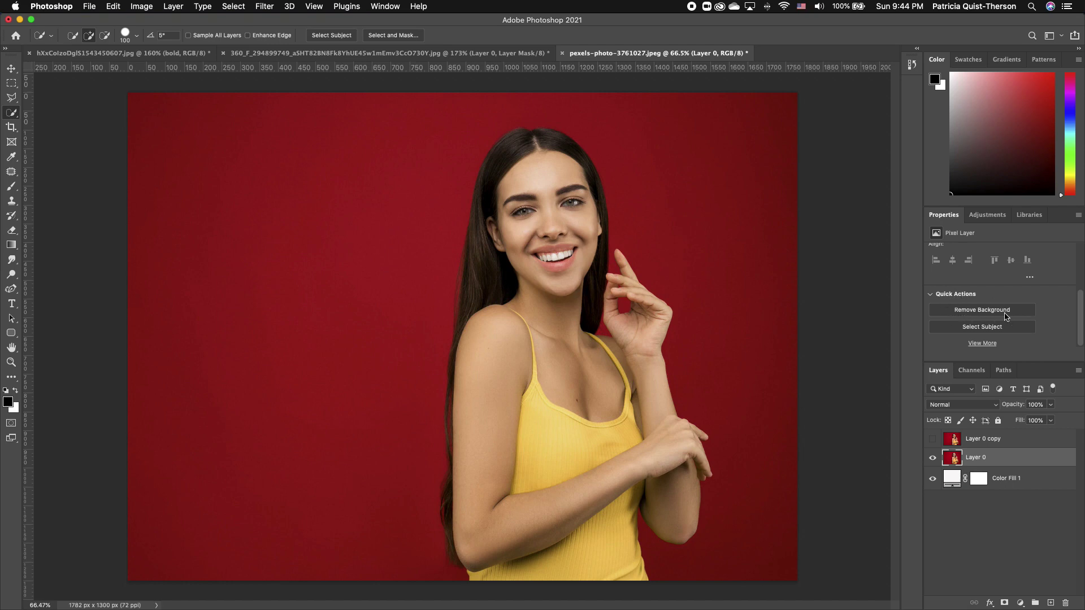
left_click(994, 312)
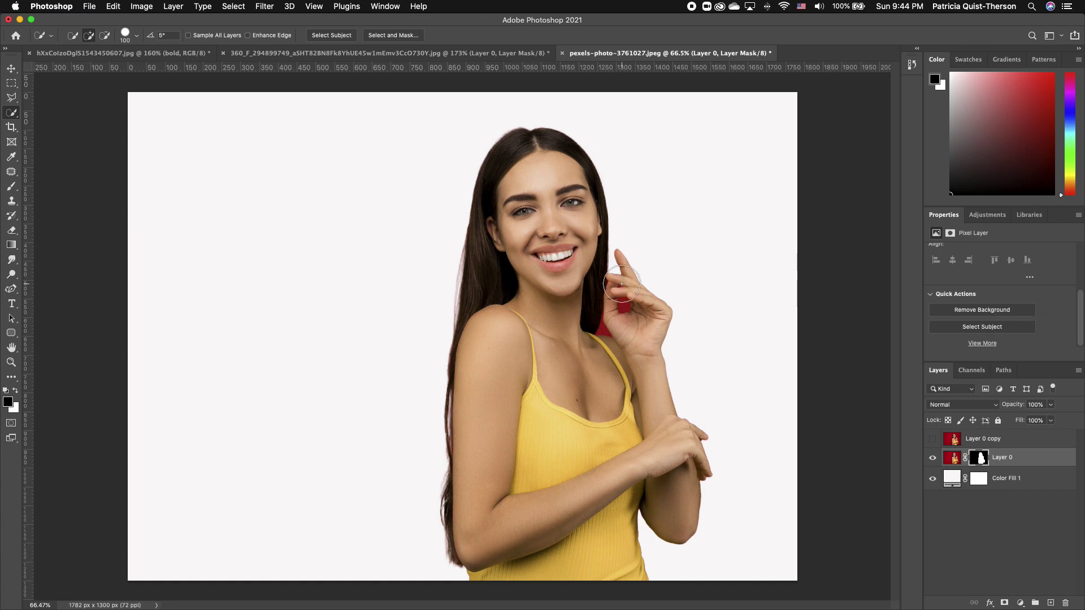
- Outline the red triangle below the hand and paint it out on the mask
scroll(620, 283, "down", 3)
scroll(617, 286, "up", 5)
scroll(616, 282, "up", 2)
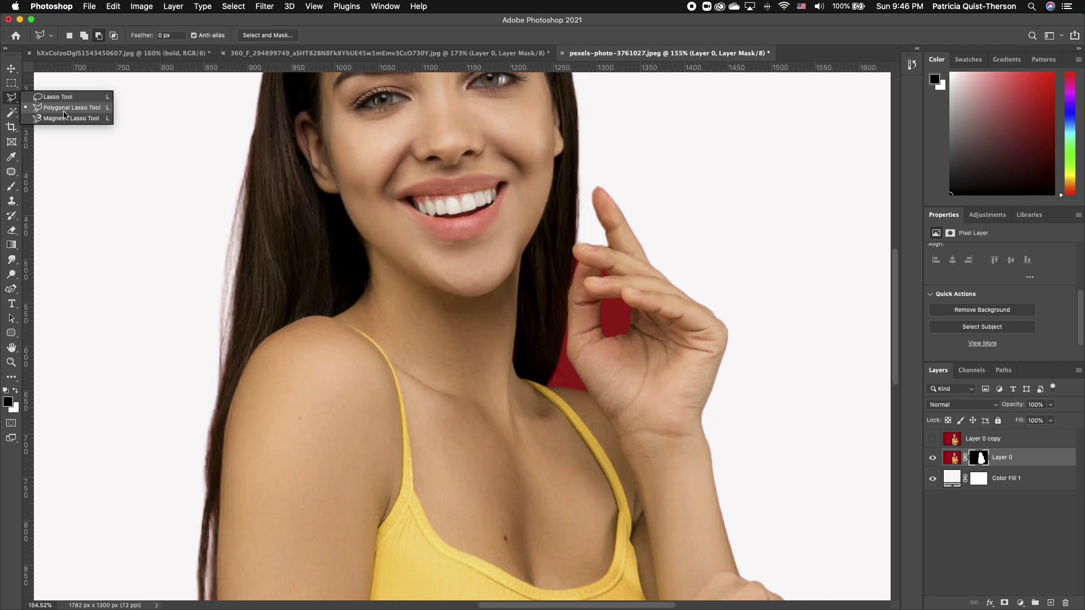
left_click(65, 109)
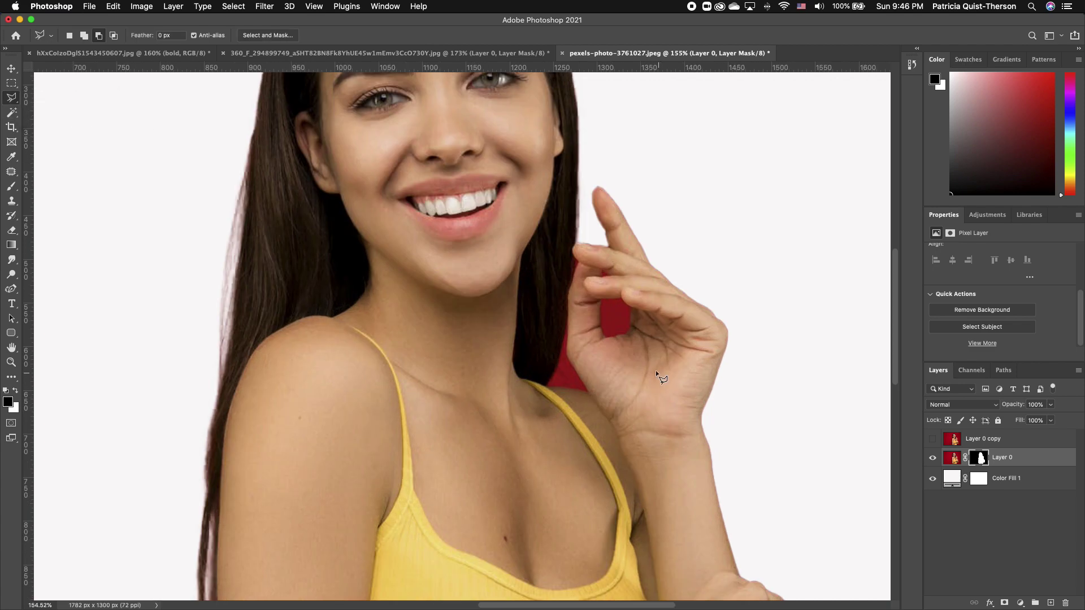
scroll(627, 322, "up", 1)
scroll(627, 323, "up", 2)
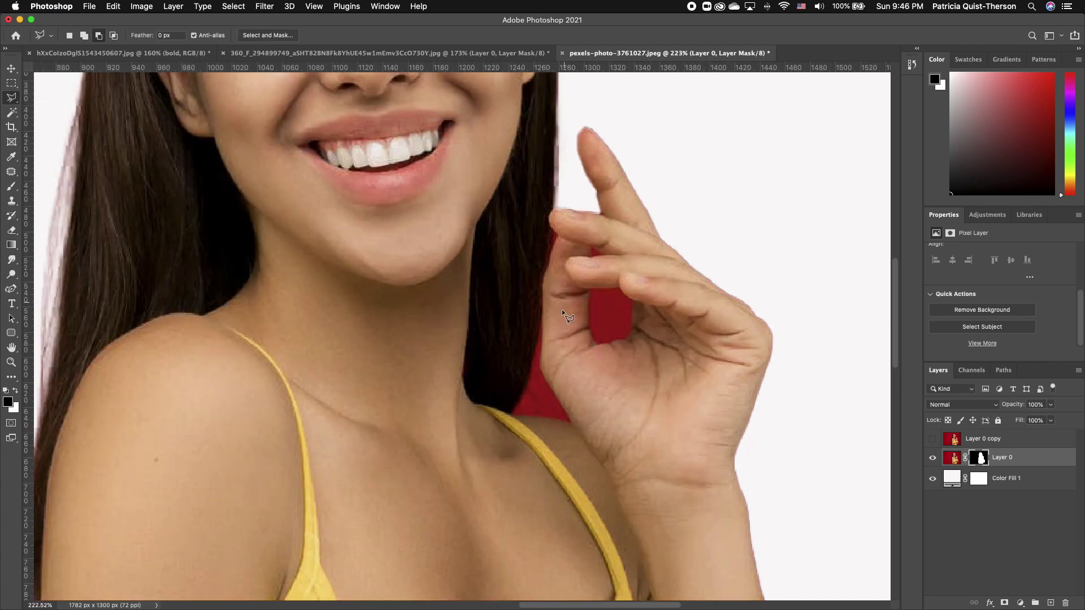
left_click(543, 312)
left_click(535, 362)
left_click(511, 416)
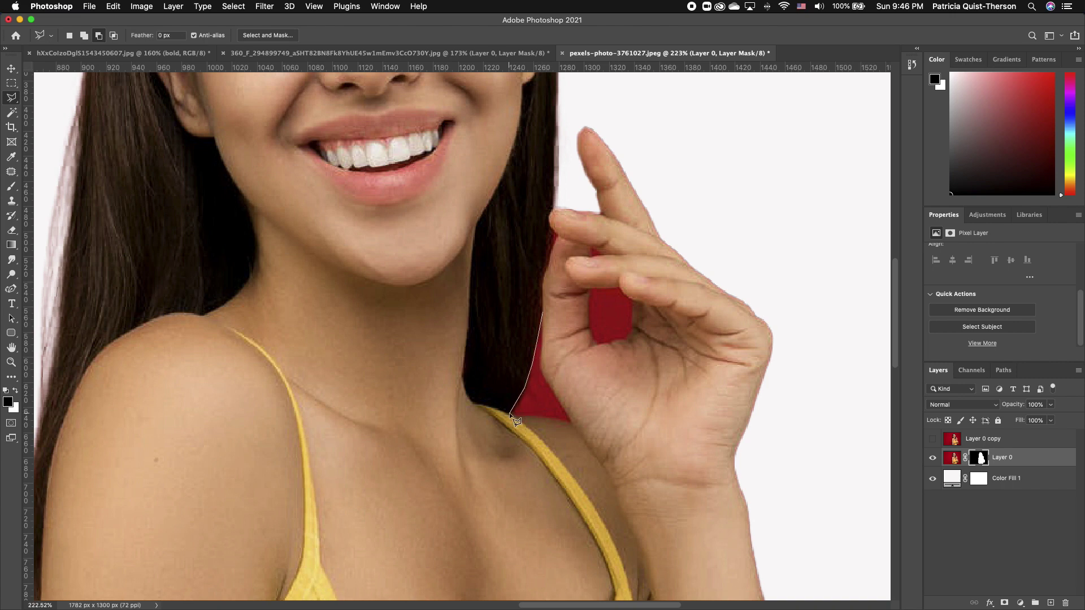
left_click(570, 422)
left_click(542, 314)
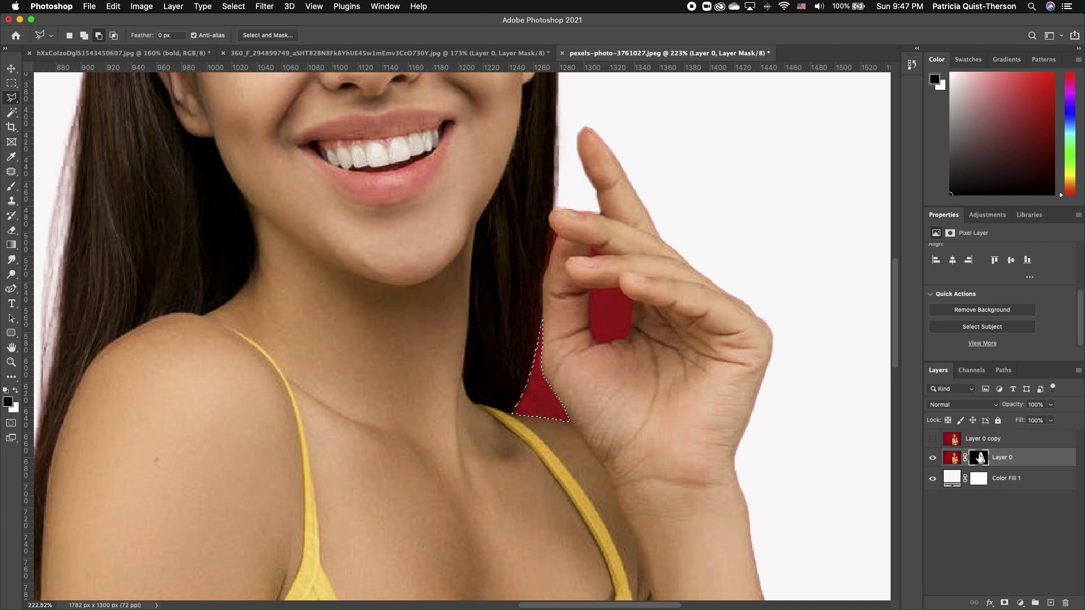
left_click(12, 187)
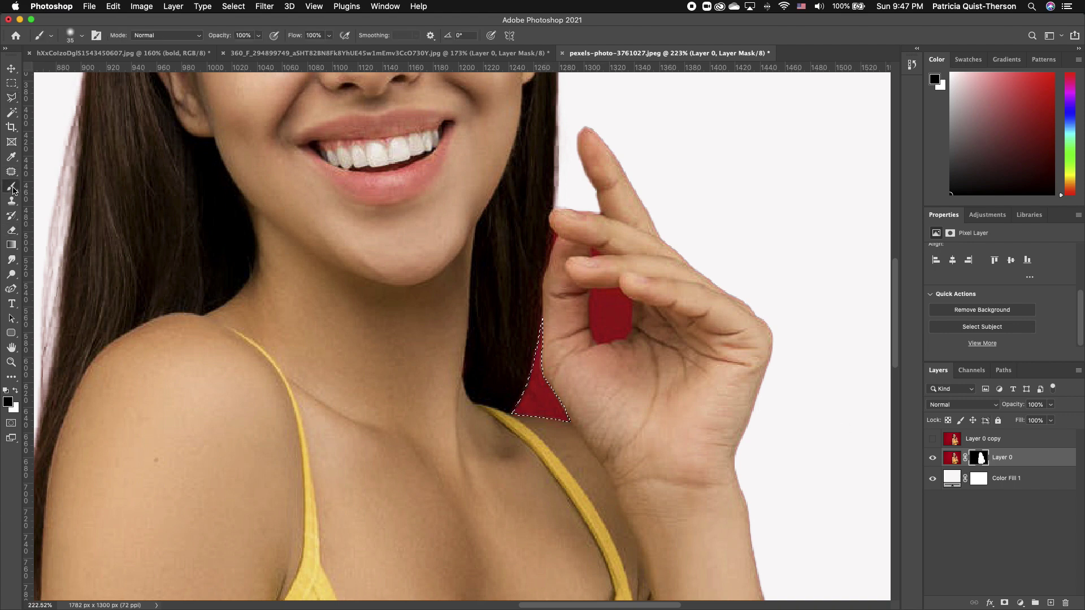
mouse_move(534, 380)
left_mouse_down()
mouse_move(518, 414)
mouse_move(497, 395)
left_mouse_up()
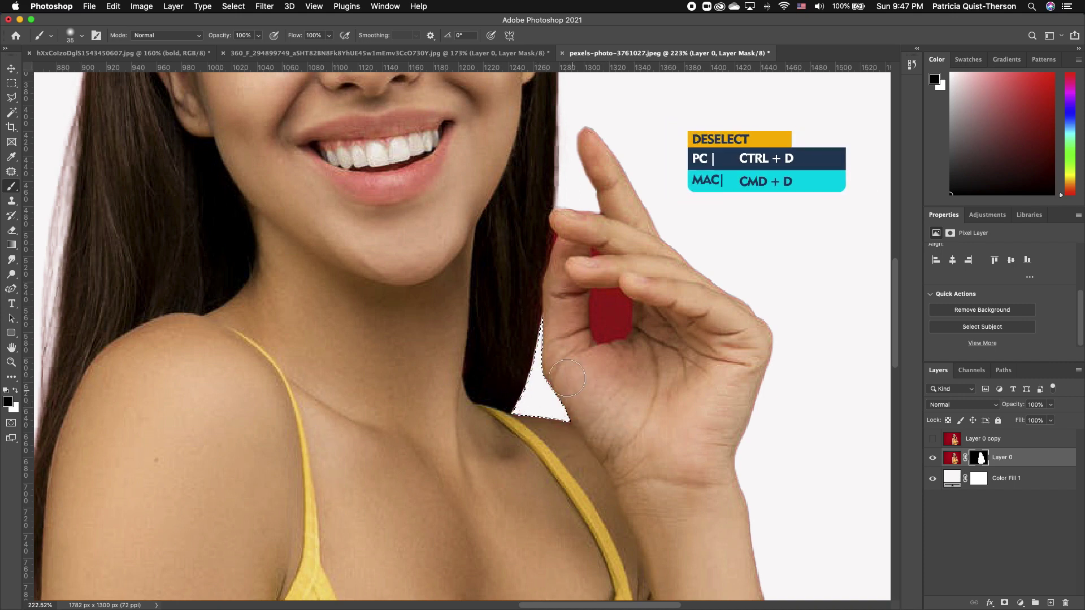
key("super+d")
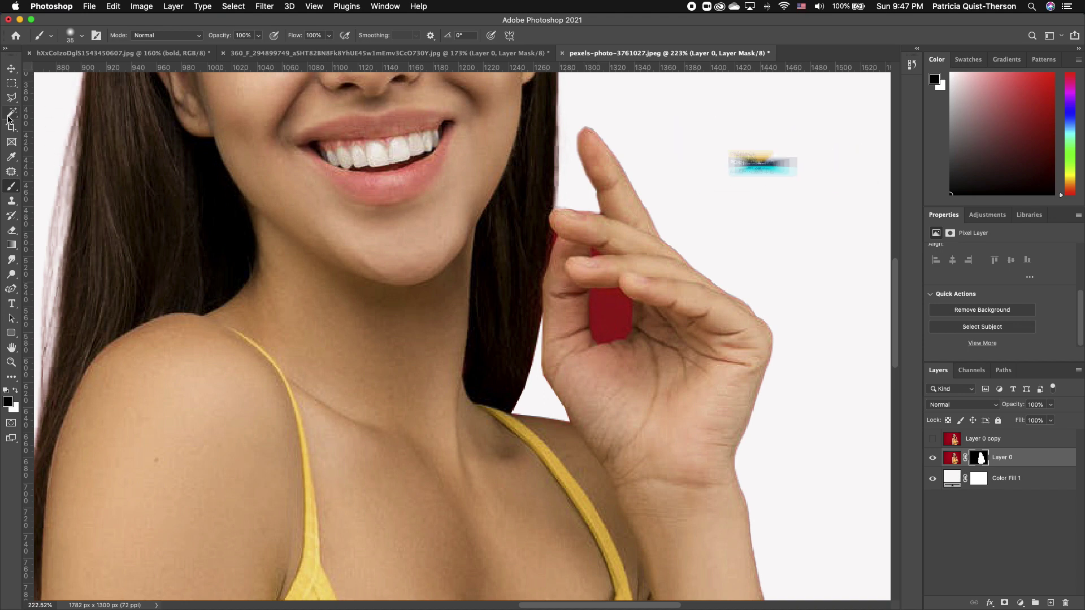
- Outline and paint out the red patch between the fingers, then fit the photo on screen
left_click(12, 98)
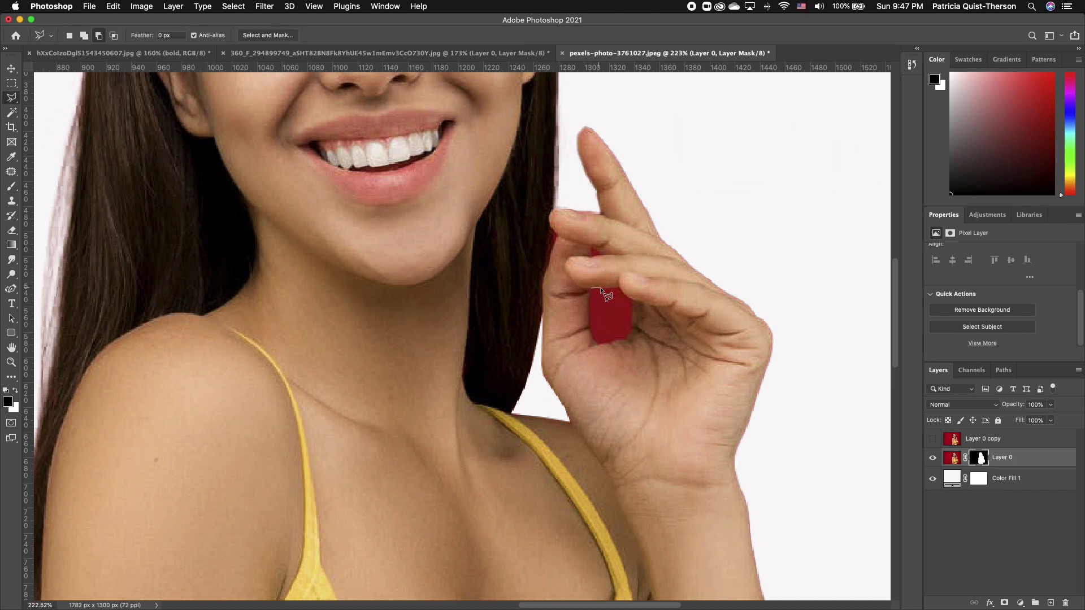
left_click(632, 300)
left_click(598, 344)
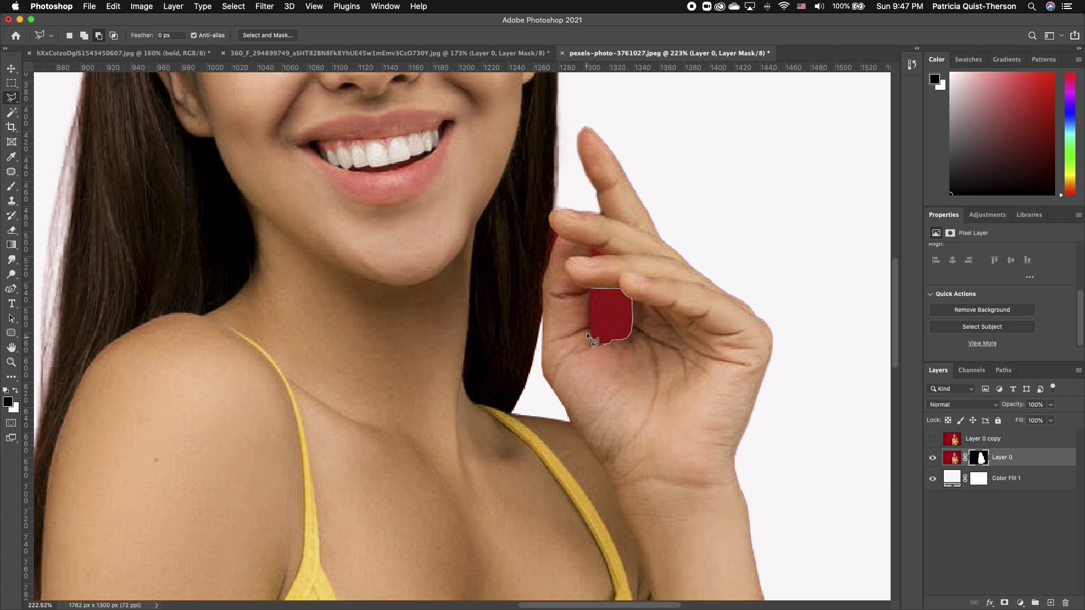
left_click(589, 288)
left_click(11, 187)
mouse_move(610, 300)
left_mouse_down()
mouse_move(642, 359)
mouse_move(593, 356)
mouse_move(609, 331)
left_mouse_up()
key("super+0")
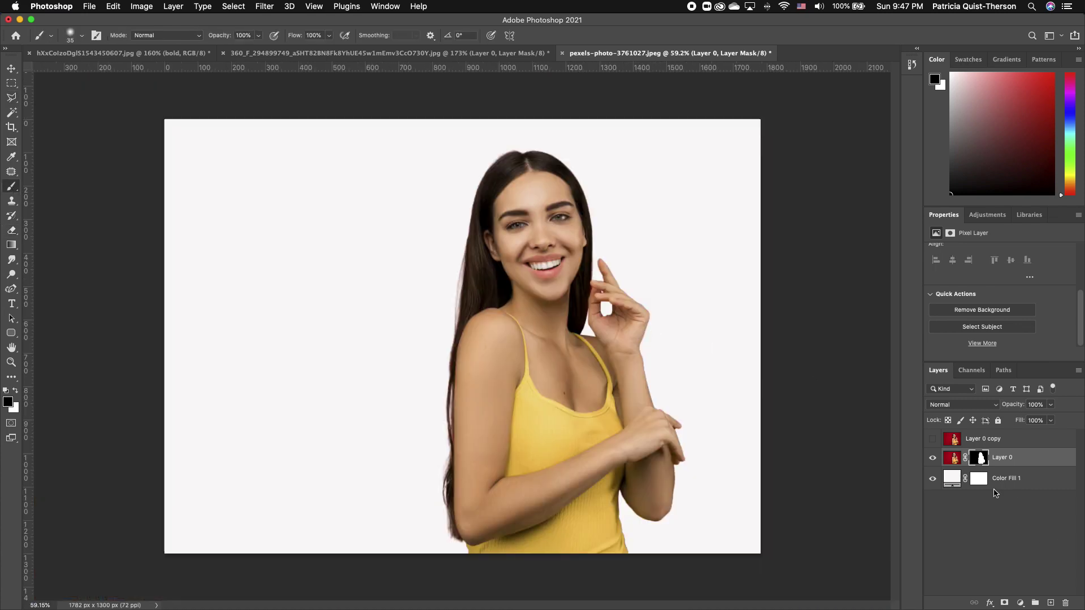
- Change Color Fill 1 from white to turquoise in its colour picker
left_click(933, 458)
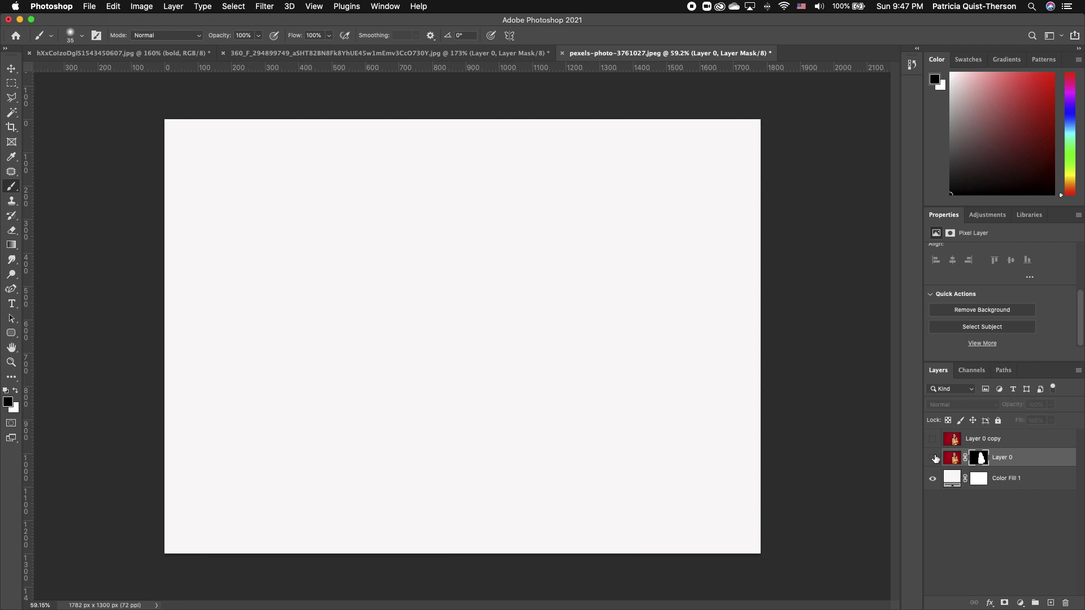
left_click(955, 477)
double_click(954, 477)
mouse_move(583, 211)
left_mouse_down()
mouse_move(583, 267)
mouse_move(553, 202)
mouse_move(521, 218)
left_mouse_up()
left_click(667, 198)
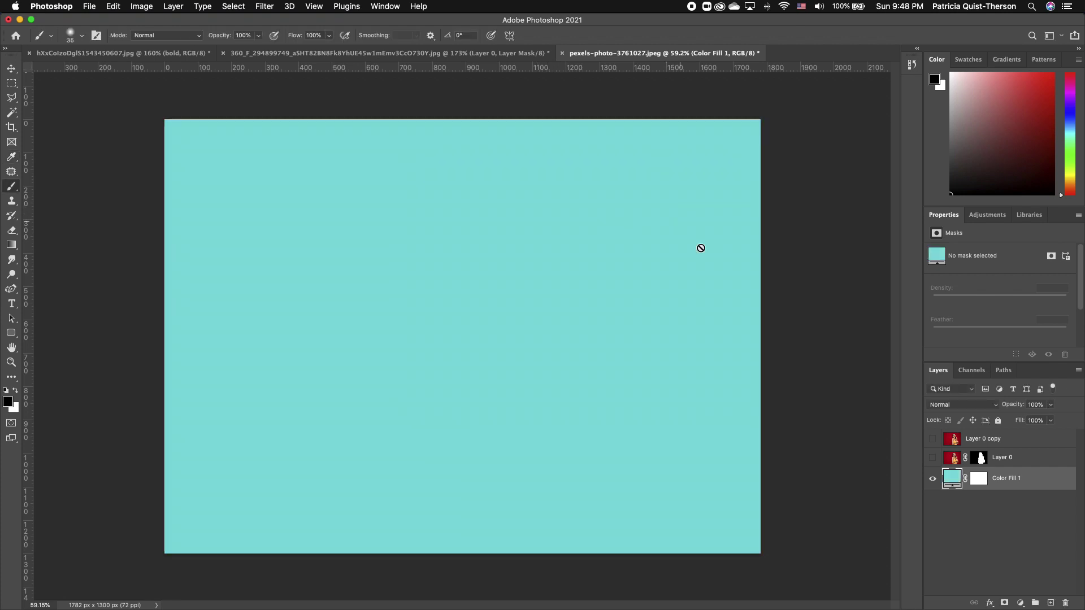
left_click(933, 458)
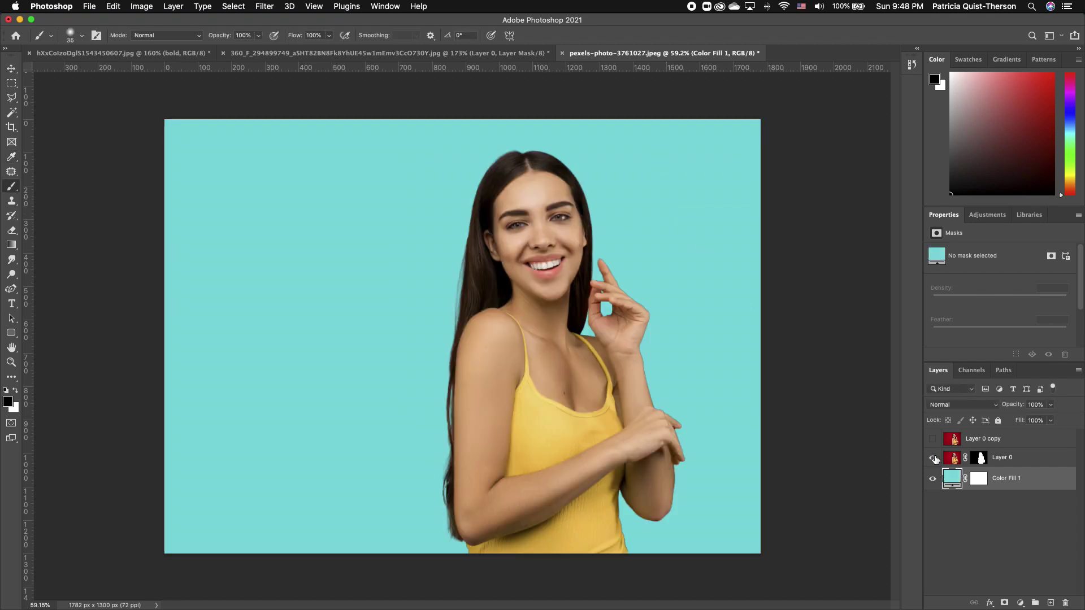
left_click(15, 306)
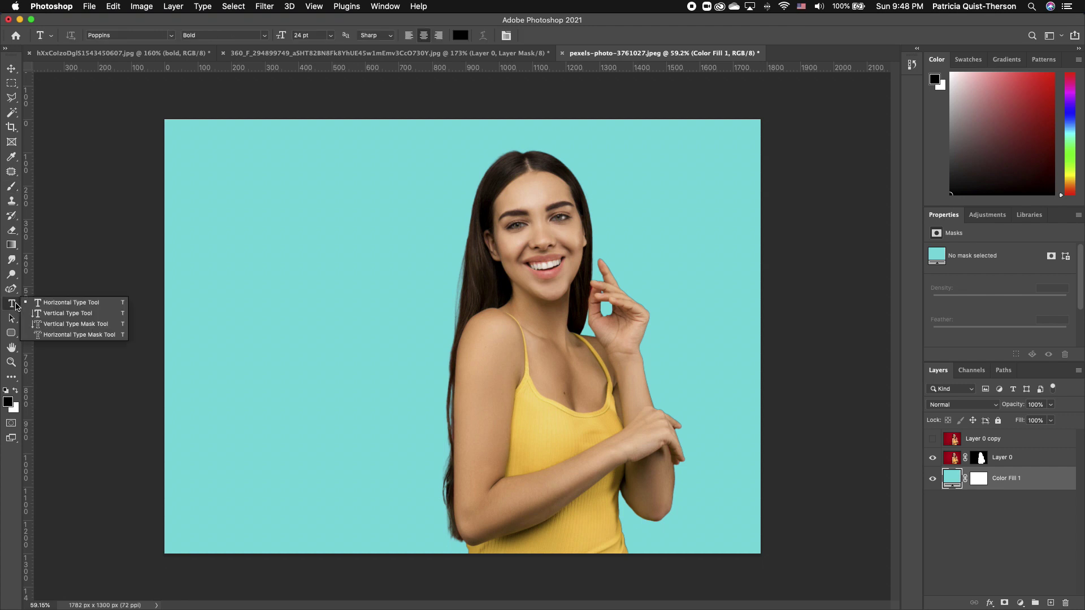
- Type a white vertical 'bold' and scale it to run down the full canvas height
left_click(51, 316)
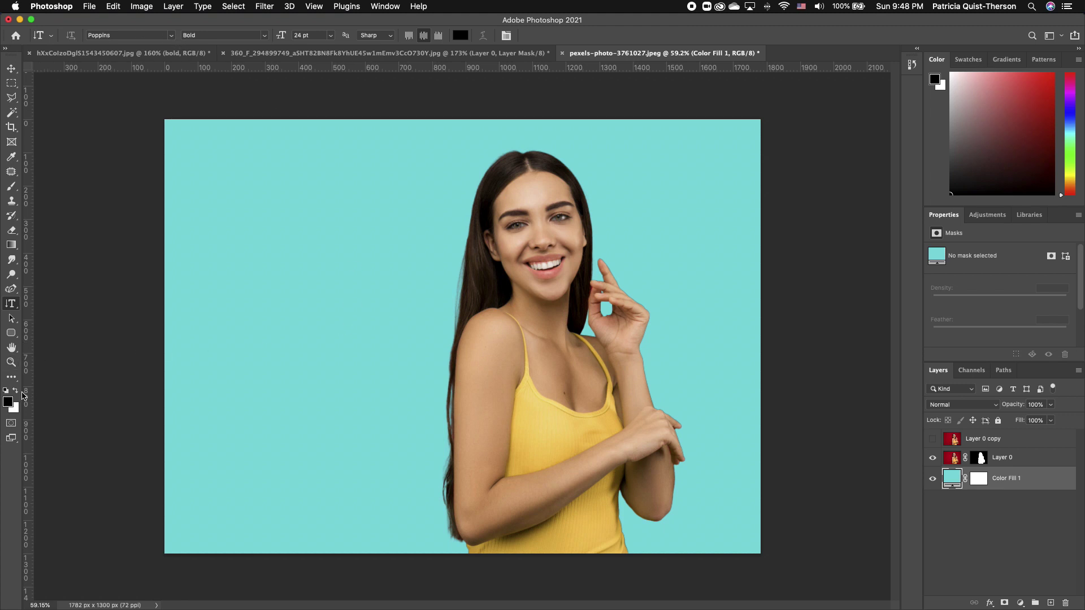
left_click(16, 392)
left_click(387, 151)
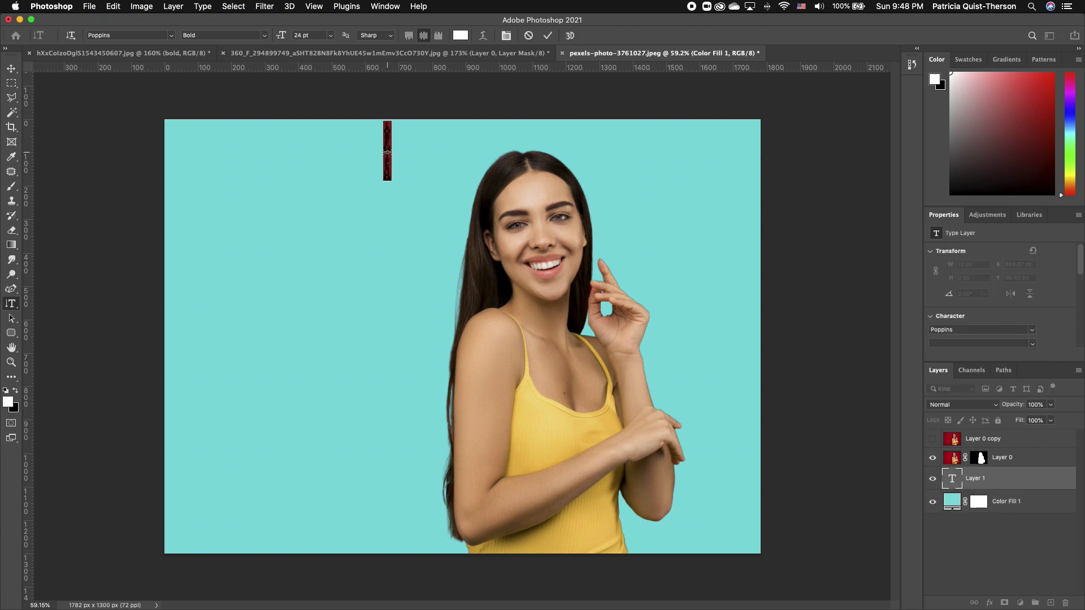
type("bold")
key("ctrl+Return")
key("v")
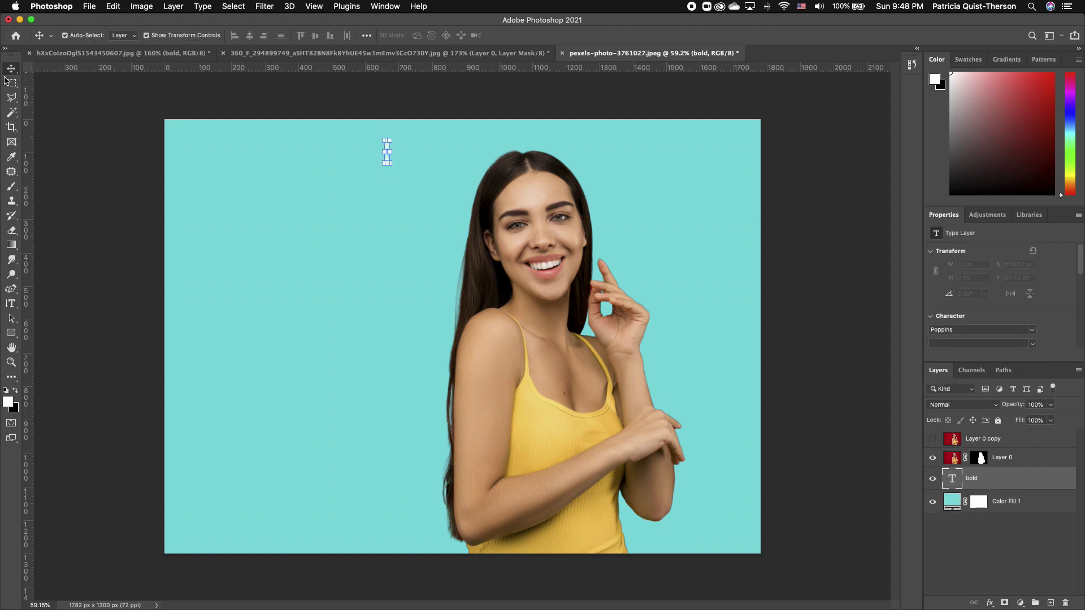
left_click_drag(389, 164, 547, 550)
mouse_move(416, 347)
left_mouse_down()
mouse_move(405, 347)
mouse_move(416, 347)
left_mouse_up()
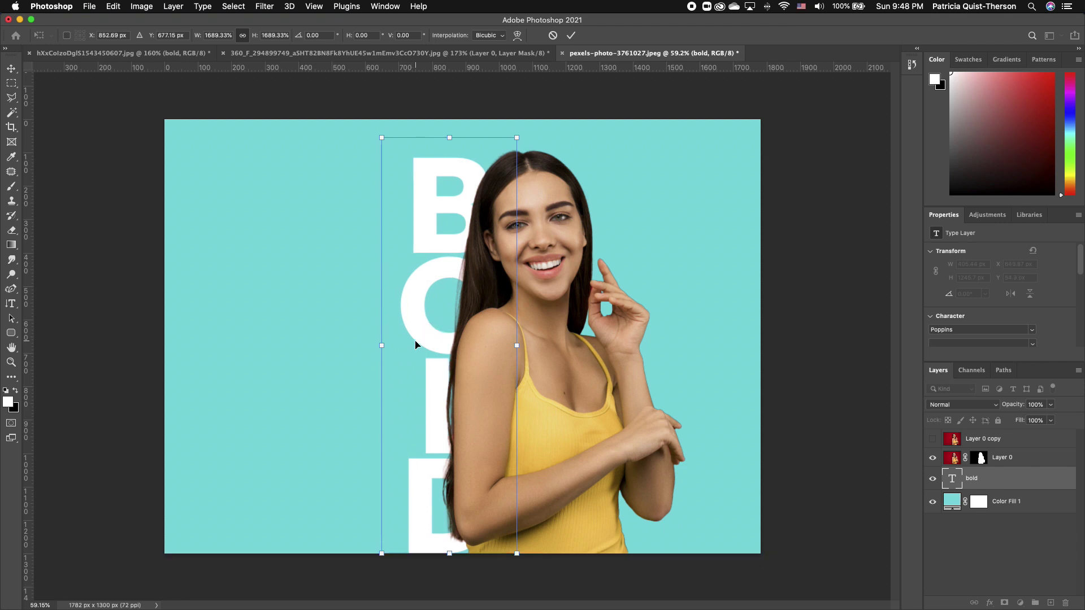
key("Return")
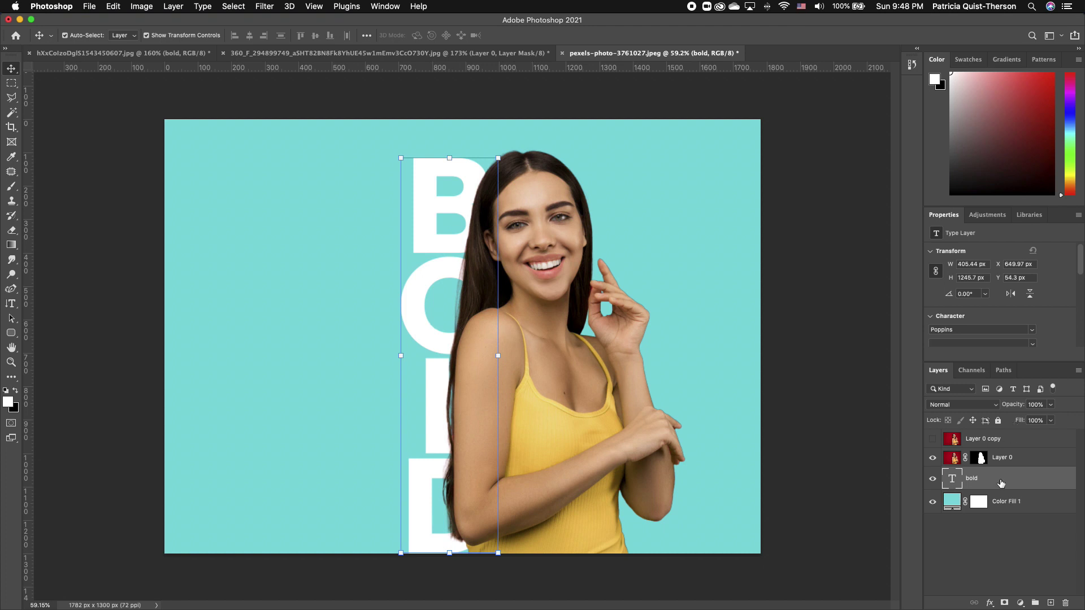
- Move the bold layer above Layer 0 and enlarge the text to about 418 × 1284 px
left_click_drag(1000, 481, 996, 447)
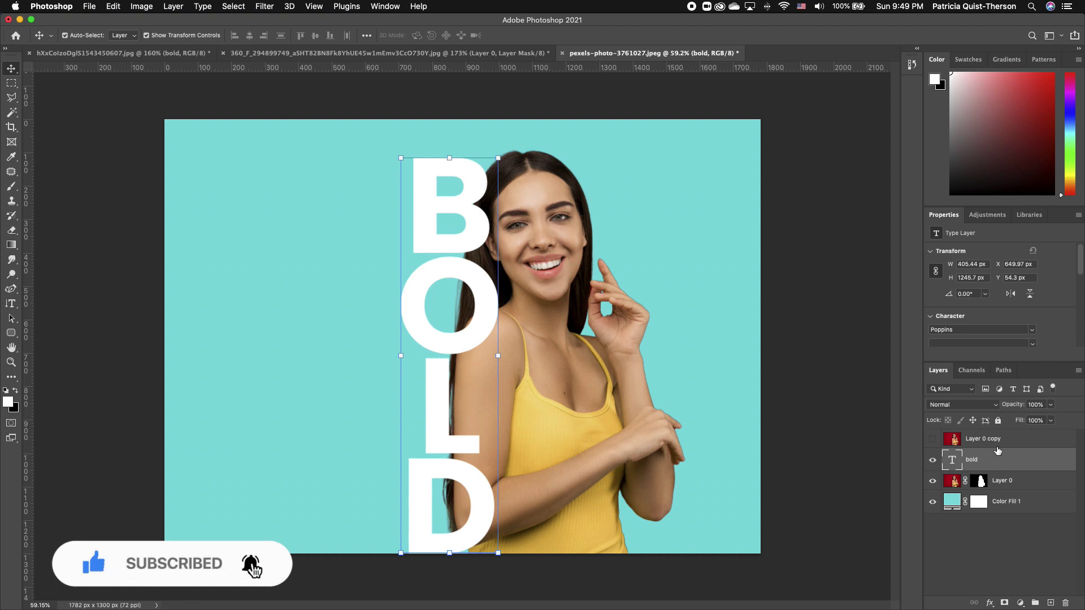
left_click(455, 233)
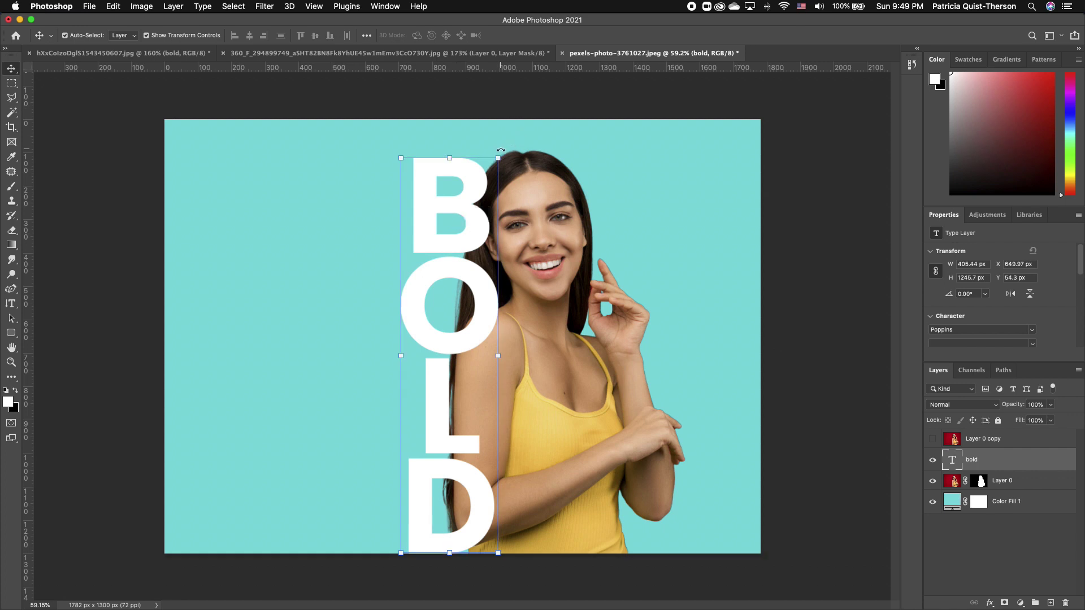
key("super+t")
key("Escape")
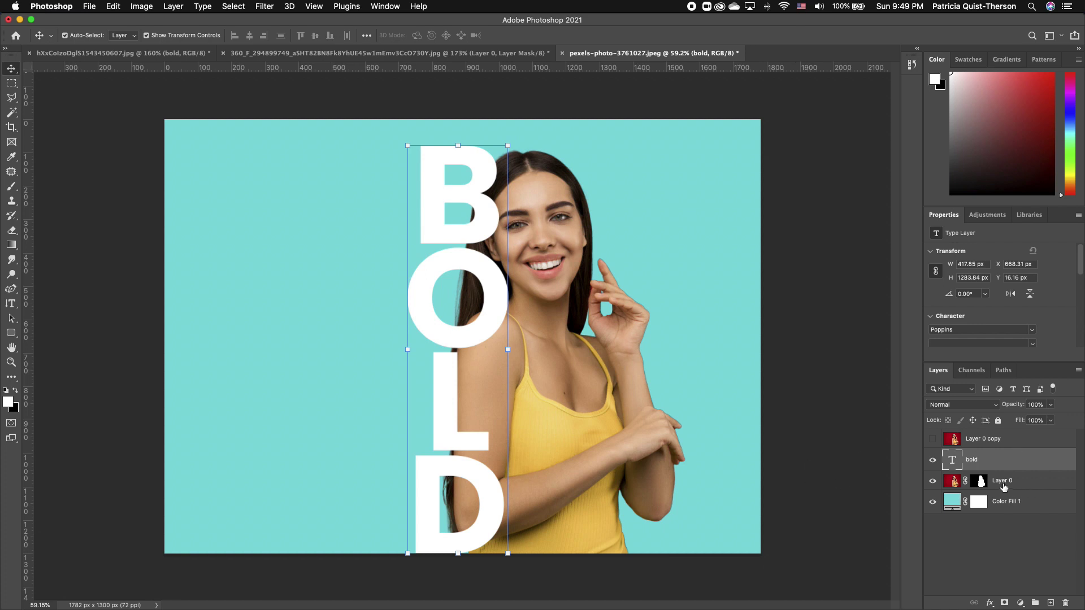
left_click(982, 483)
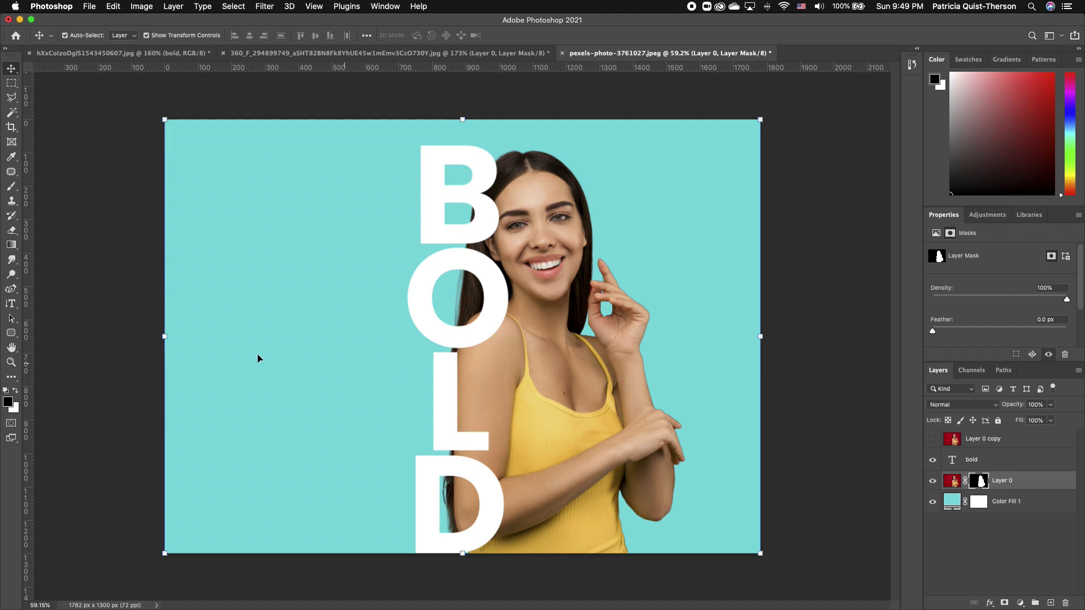
- With a larger brush, paint Layer 0's mask to clear hair from inside the D, O and B
left_click(11, 187)
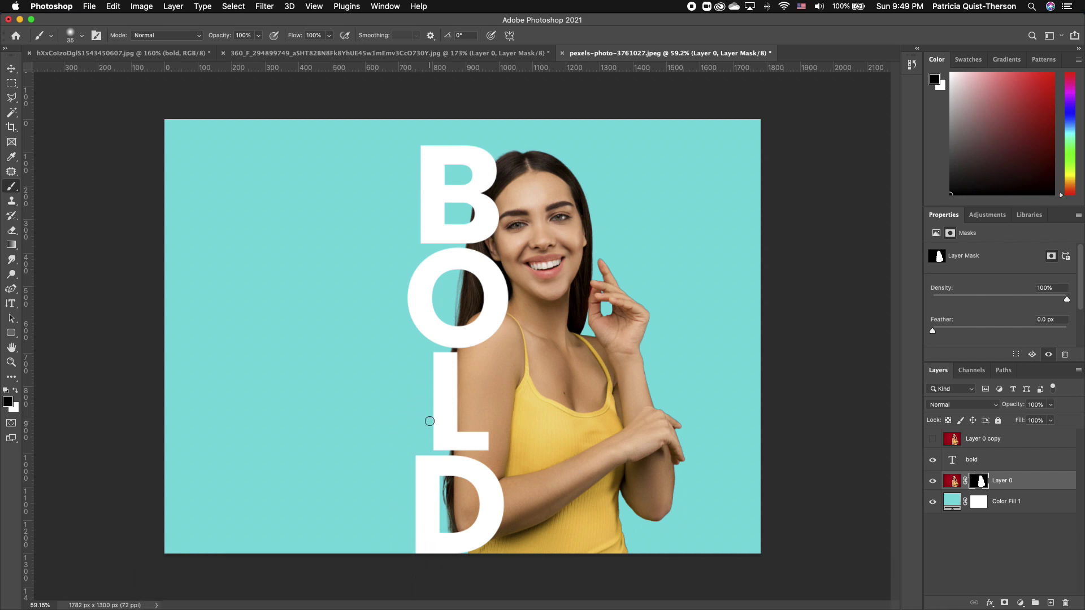
key("bracketright")
key("bracketright")
key("bracketright")
key("bracketright")
key("bracketright")
key("bracketright")
key("bracketright")
key("bracketright")
mouse_move(458, 489)
left_mouse_down()
mouse_move(440, 514)
mouse_move(458, 529)
mouse_move(479, 506)
mouse_move(453, 494)
left_mouse_up()
mouse_move(473, 314)
left_mouse_down()
mouse_move(470, 285)
mouse_move(459, 284)
mouse_move(456, 298)
mouse_move(472, 306)
mouse_move(452, 316)
mouse_move(469, 307)
mouse_move(452, 279)
left_mouse_up()
mouse_move(459, 215)
left_mouse_down()
mouse_move(478, 216)
mouse_move(464, 213)
left_mouse_up()
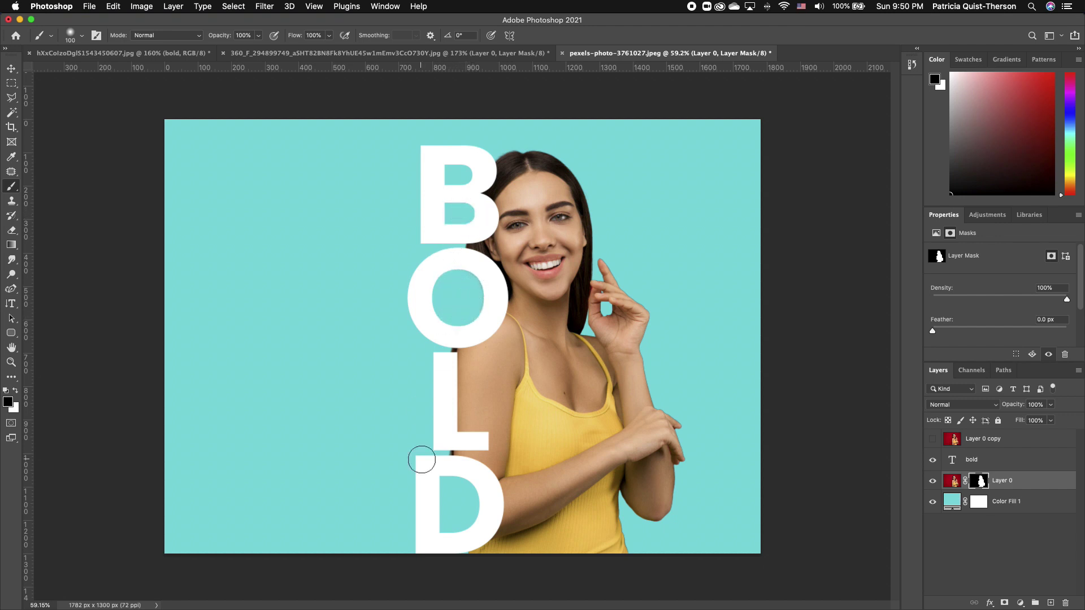
- Load the BOLD letter selection, expand it, and mask the woman along the letter edges
left_click(953, 466, "super")
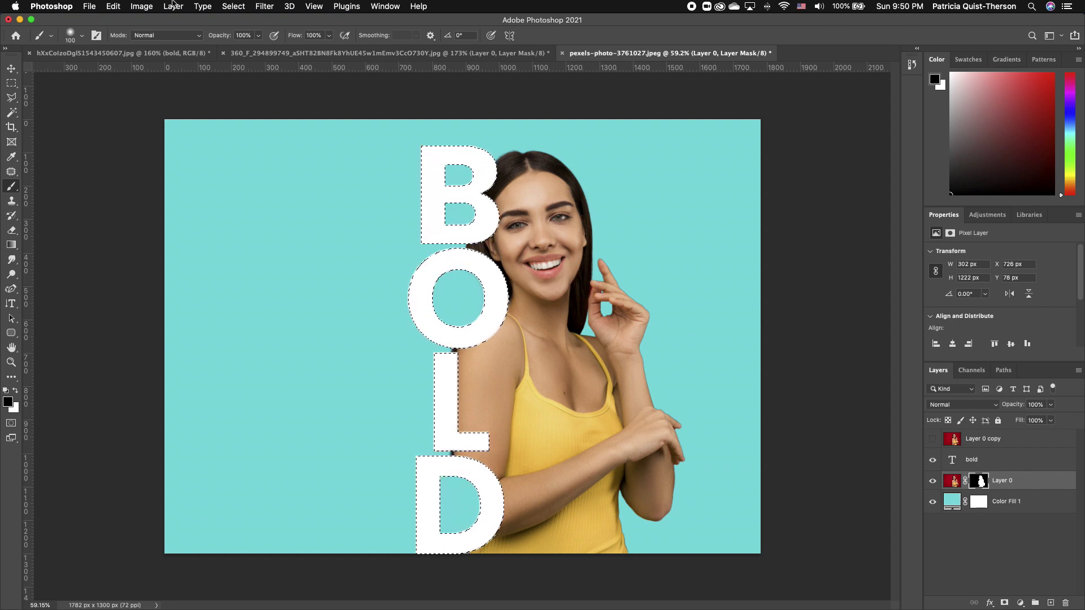
left_click(234, 7)
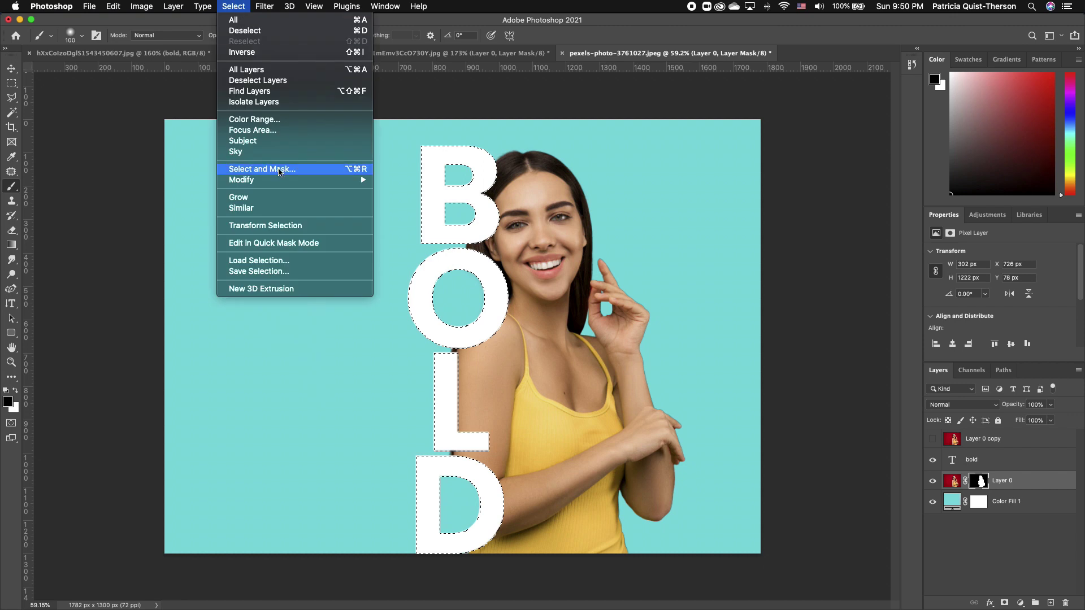
mouse_move(266, 181)
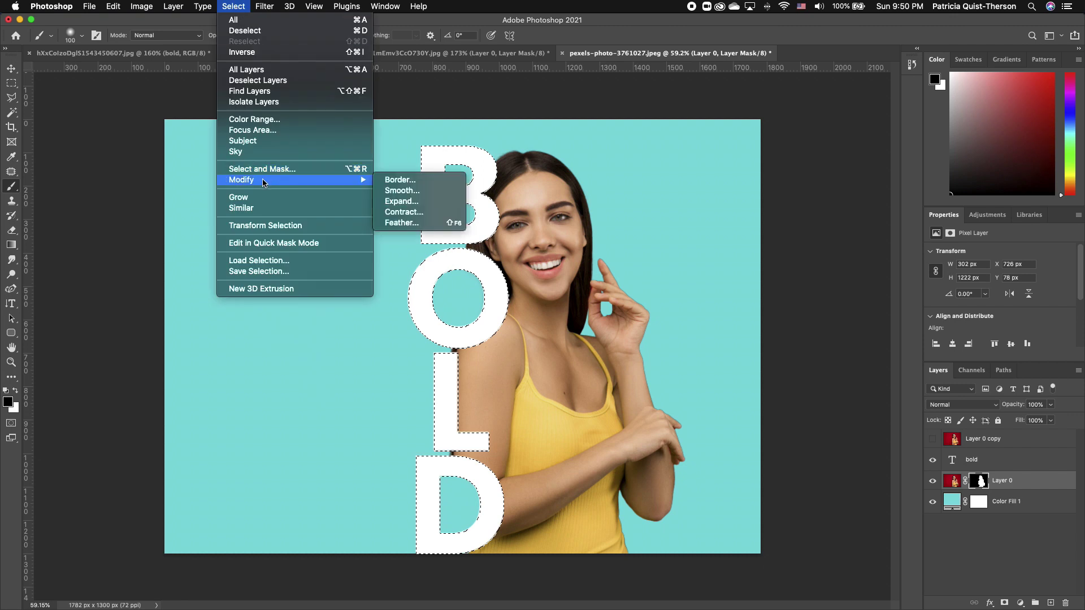
left_click(415, 201)
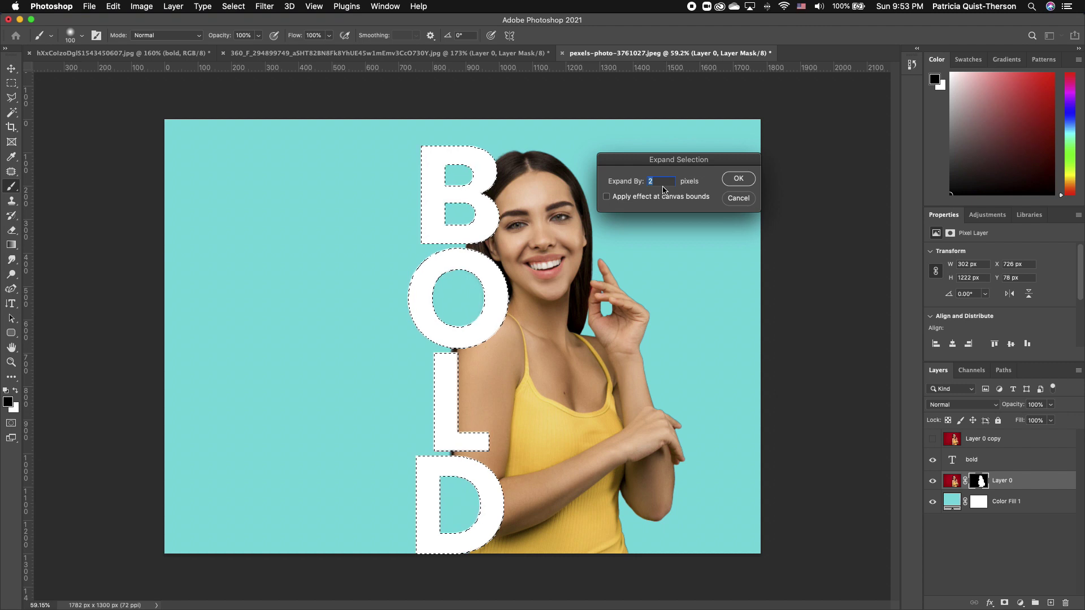
left_click(739, 179)
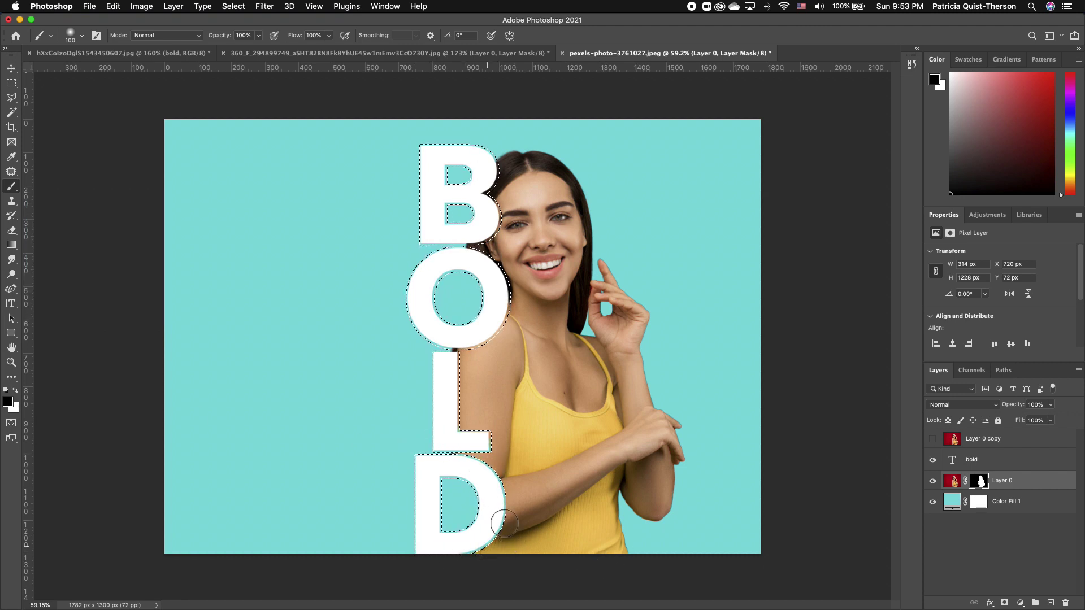
left_click_drag(492, 442, 463, 359)
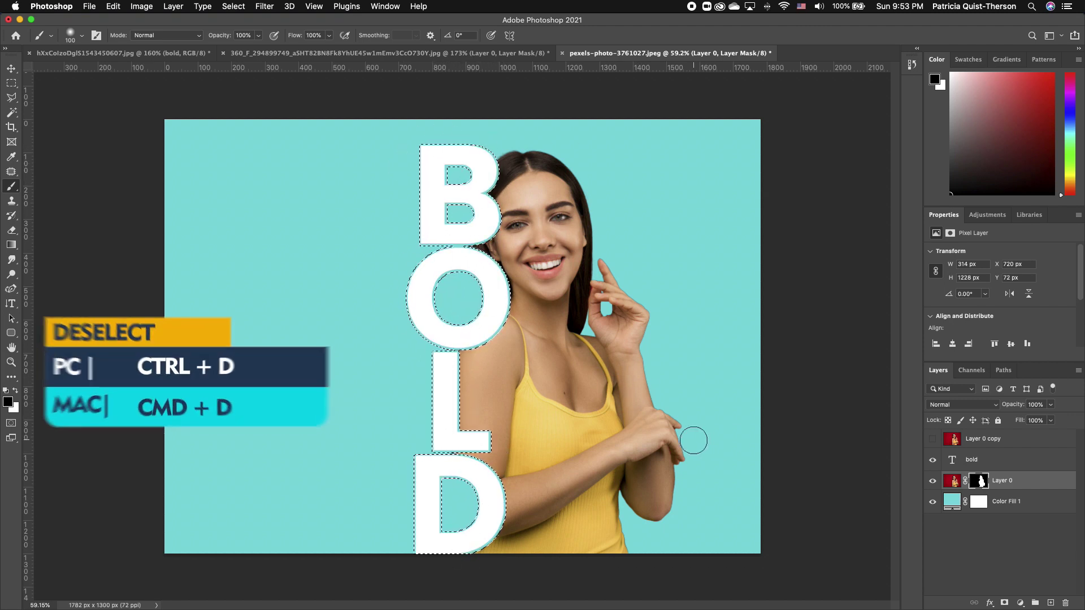
key("super+d")
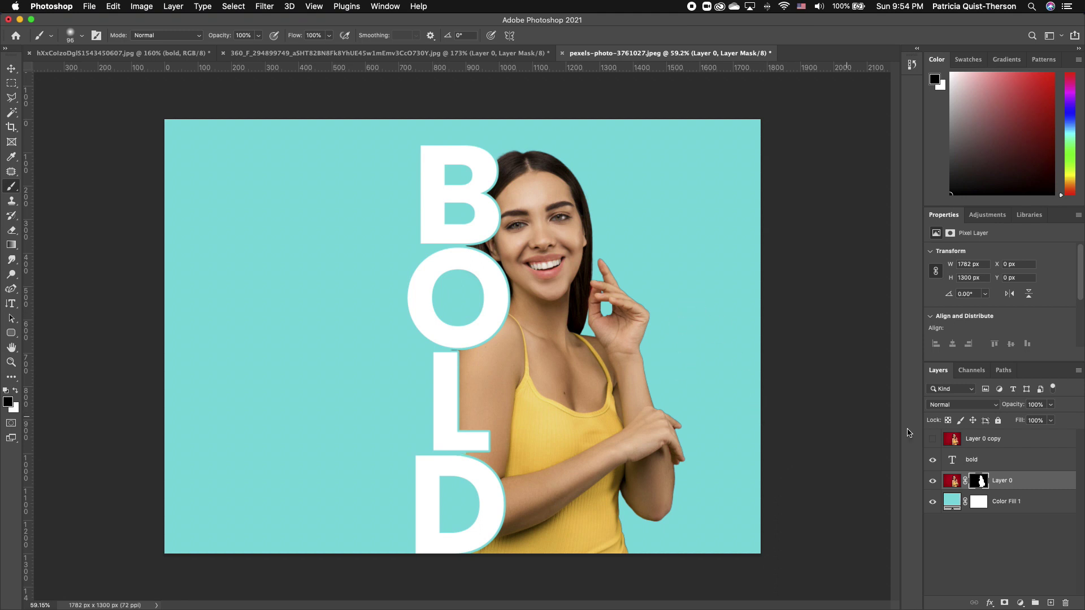
- Show Layer 0 copy and clip it to the bold text layer for red-filled letters
left_click(934, 441)
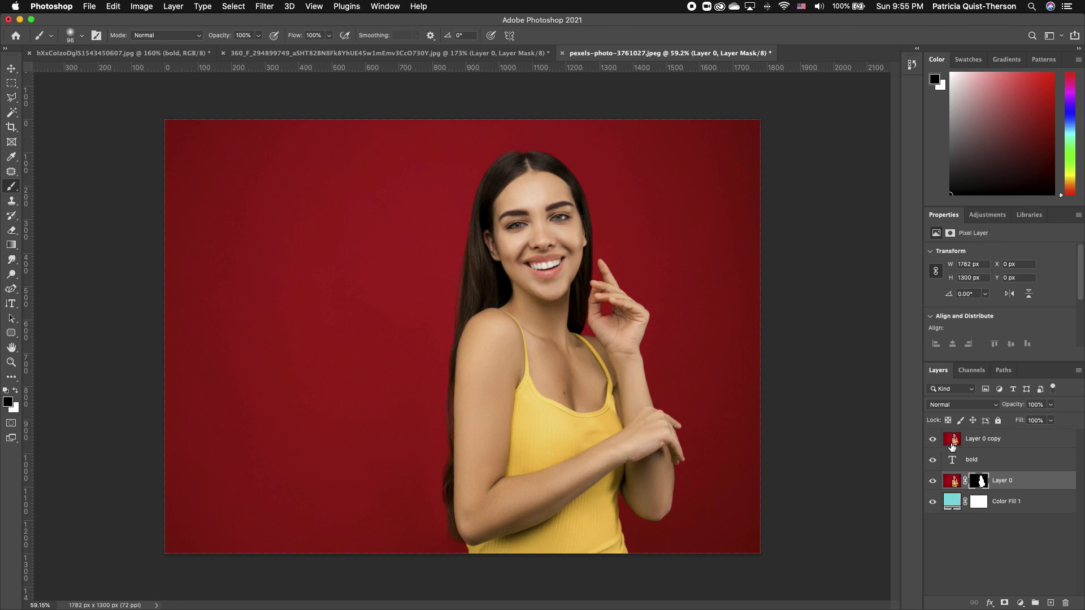
mouse_move(957, 447)
left_mouse_down()
mouse_move(974, 444)
mouse_move(964, 456)
left_mouse_up()
left_click(952, 444, "alt")
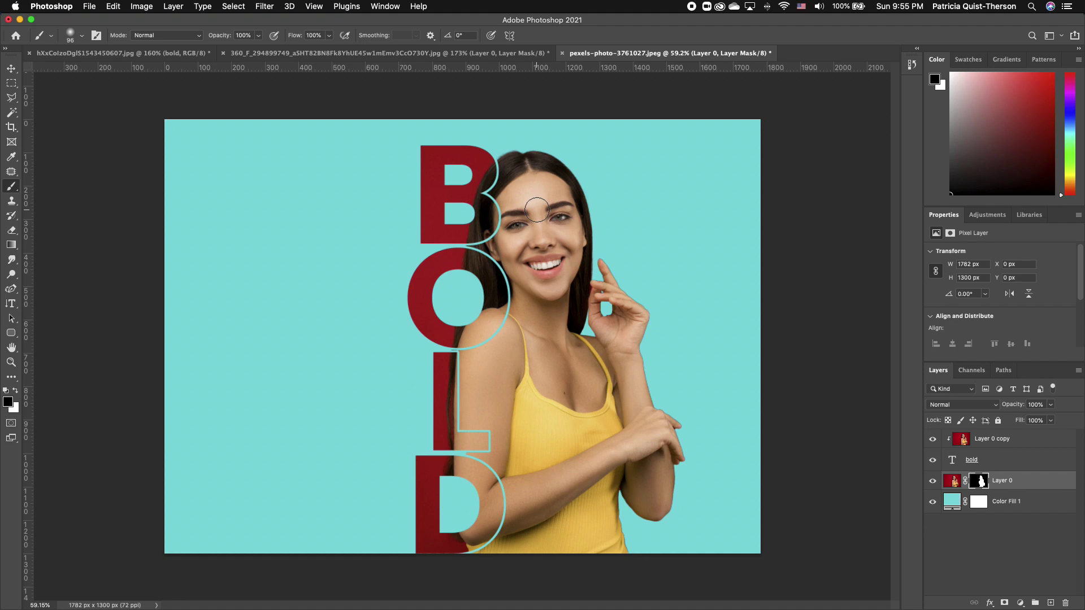
- Add a Drop Shadow to the BOLD text layer with 8 px distance and 7% spread
left_click(1069, 460)
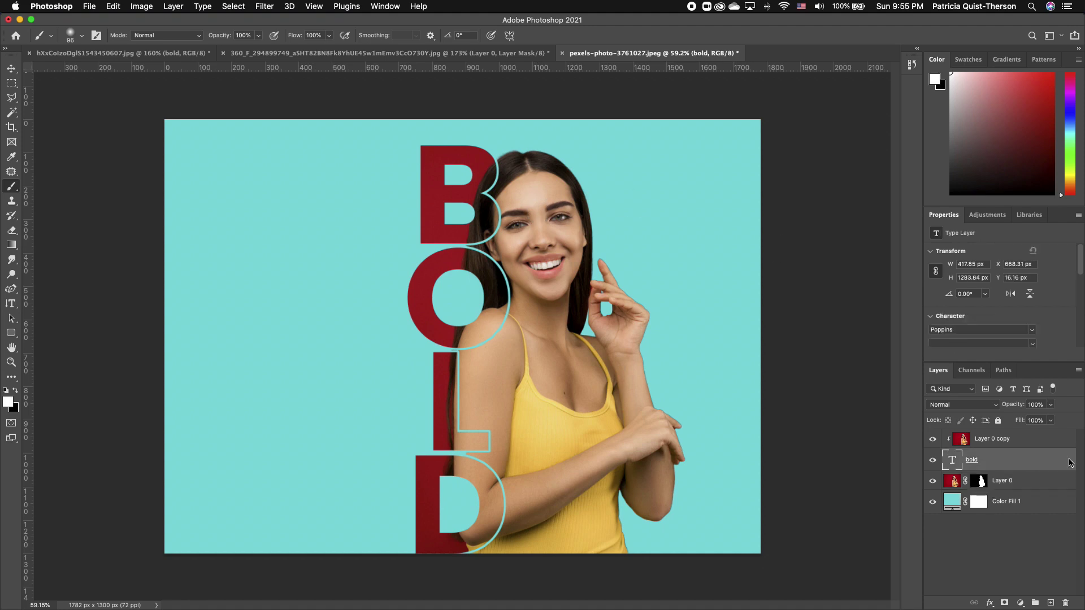
double_click(1070, 461)
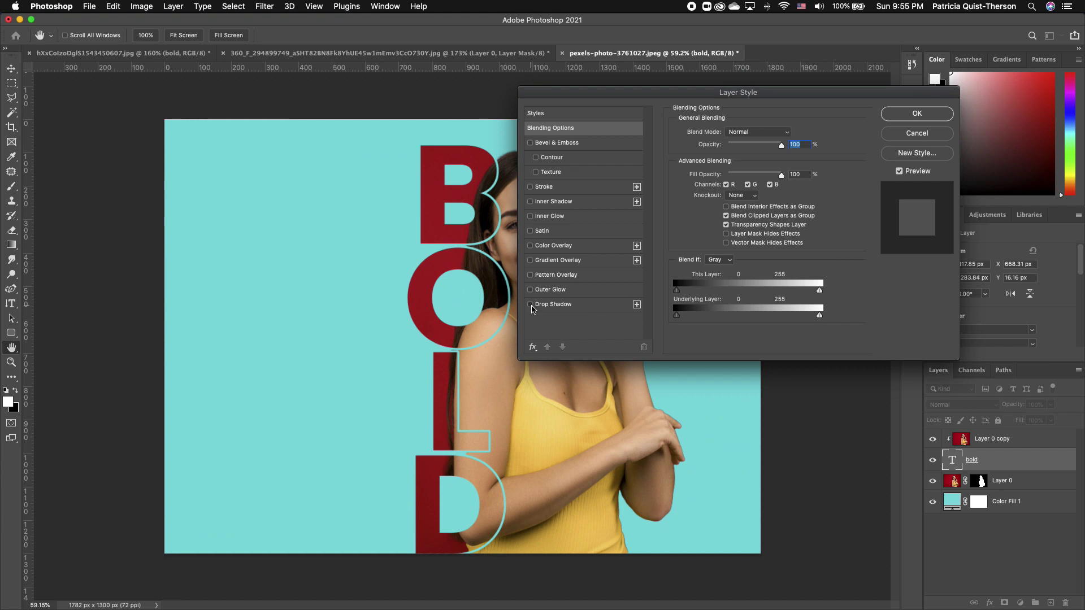
left_click(531, 304)
left_click(610, 305)
left_click_drag(713, 183, 719, 186)
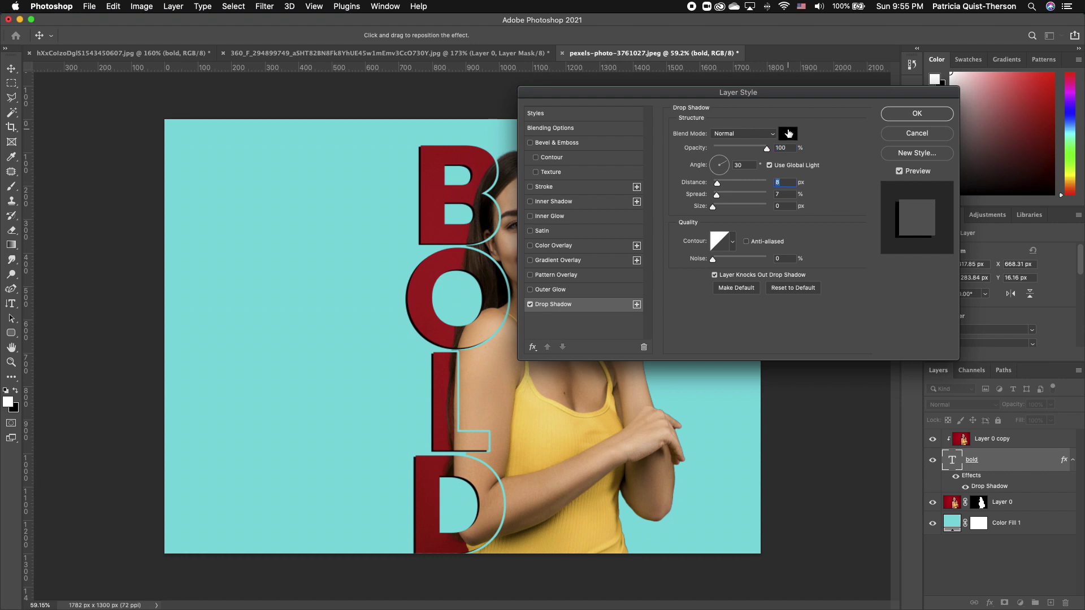
- Change the drop shadow colour to near-white fbf7f7
left_click(788, 132)
left_click_drag(647, 179, 876, 180)
left_click(655, 202)
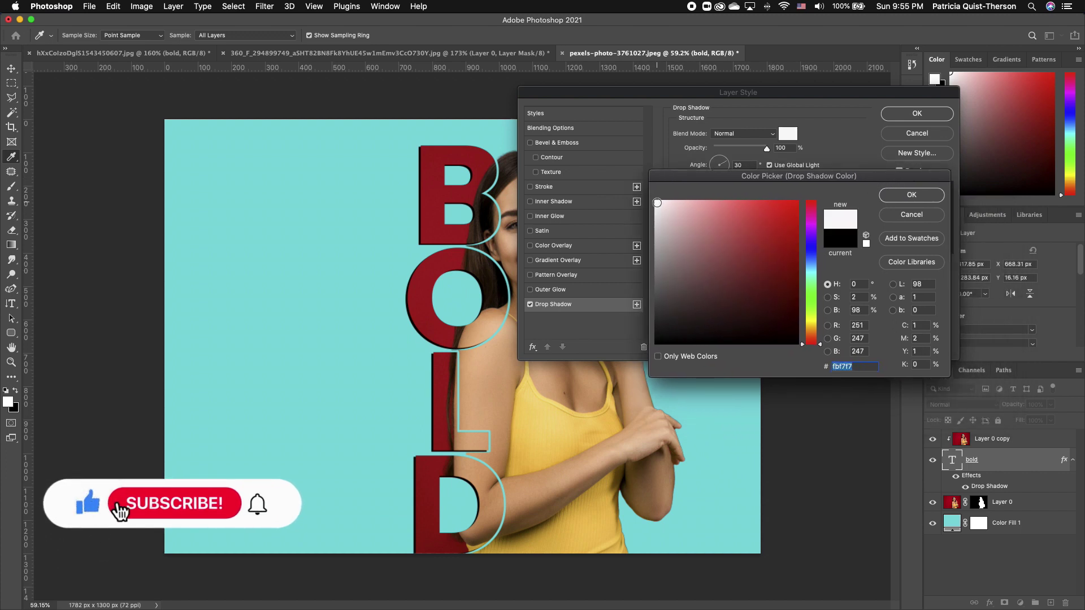